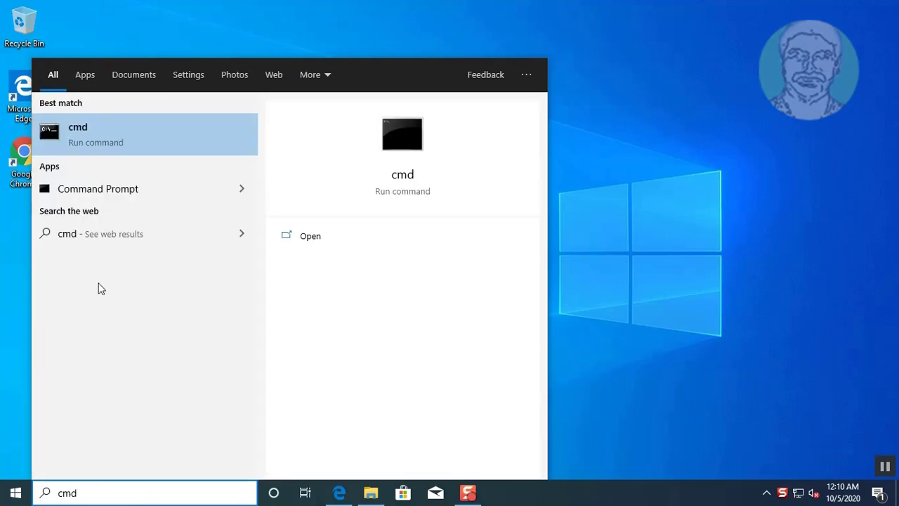
Open Command Prompt and query the motherboard details by running "wmic baseboard get product,manufacturer".
left_click(103, 131)
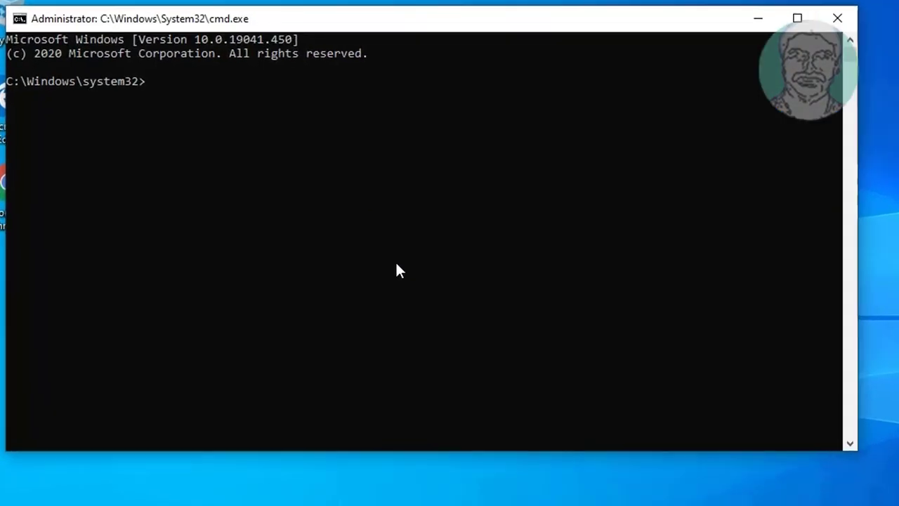
type("w")
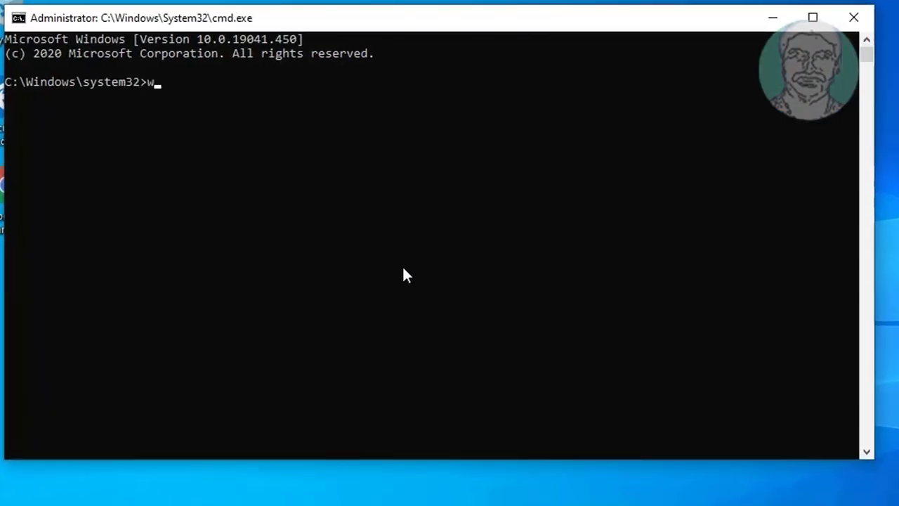
type("mic baseboard get product,manufacturer")
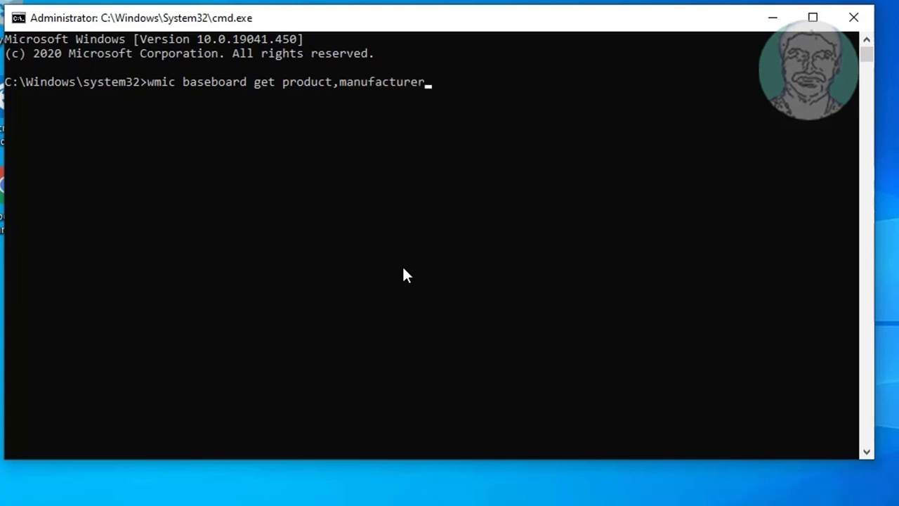
key("Return")
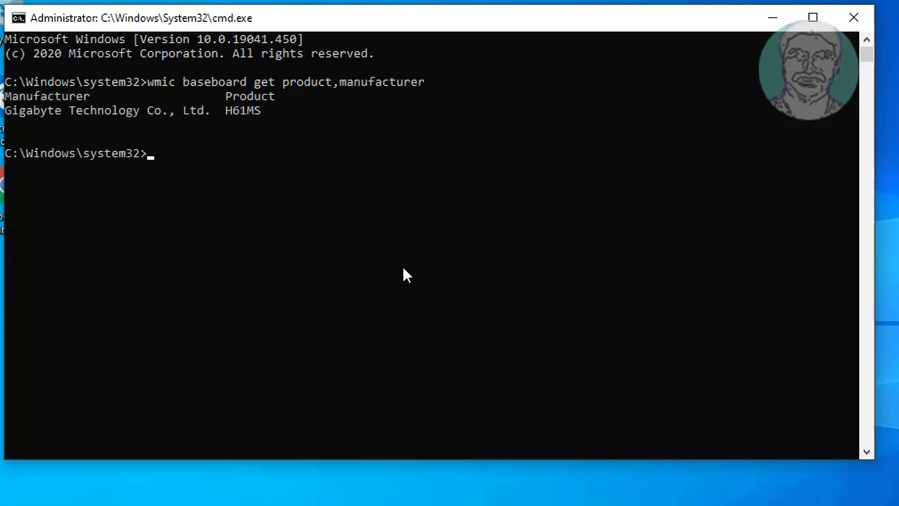
Copy the line with the motherboard manufacturer and product from the command output, and close Command Prompt.
left_click_drag(8, 112, 269, 118)
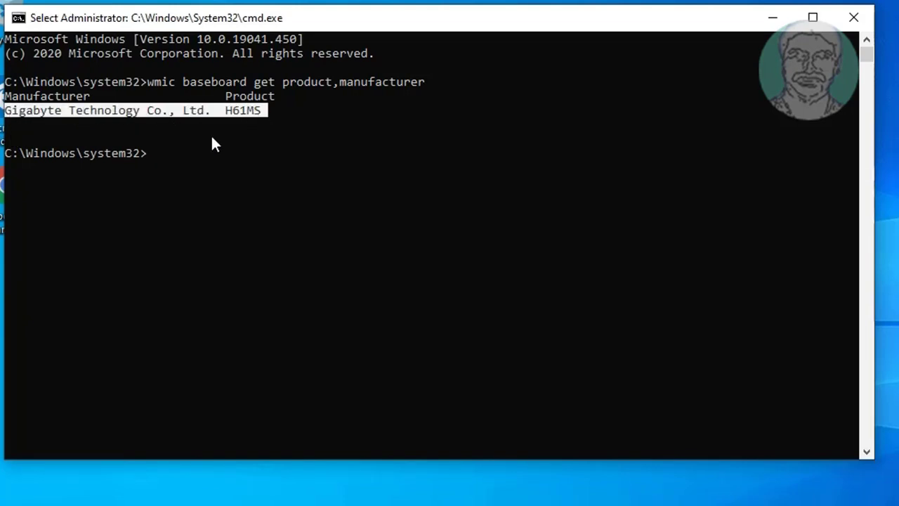
left_click(14, 18)
mouse_move(29, 163)
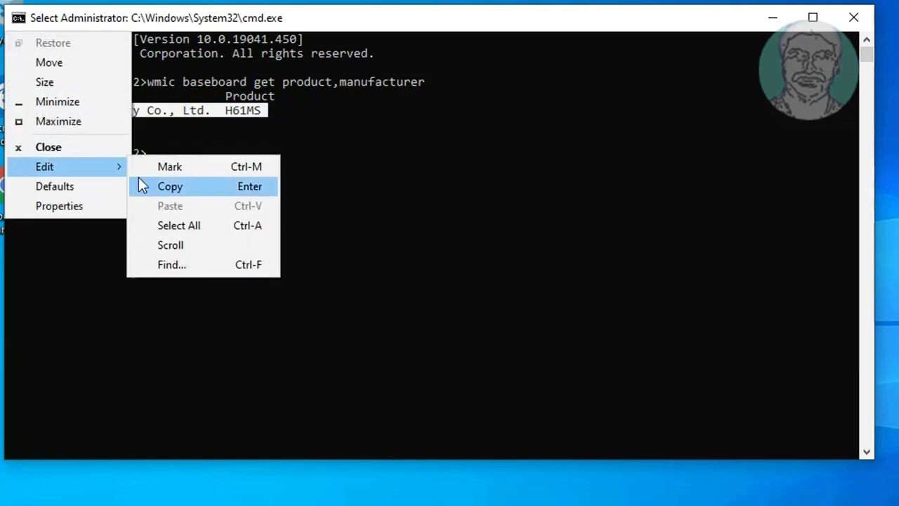
left_click(159, 186)
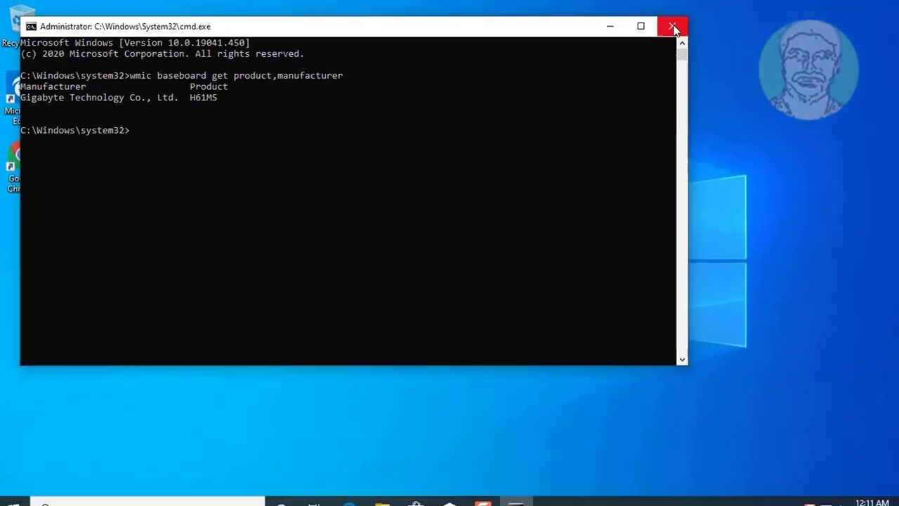
left_click(853, 17)
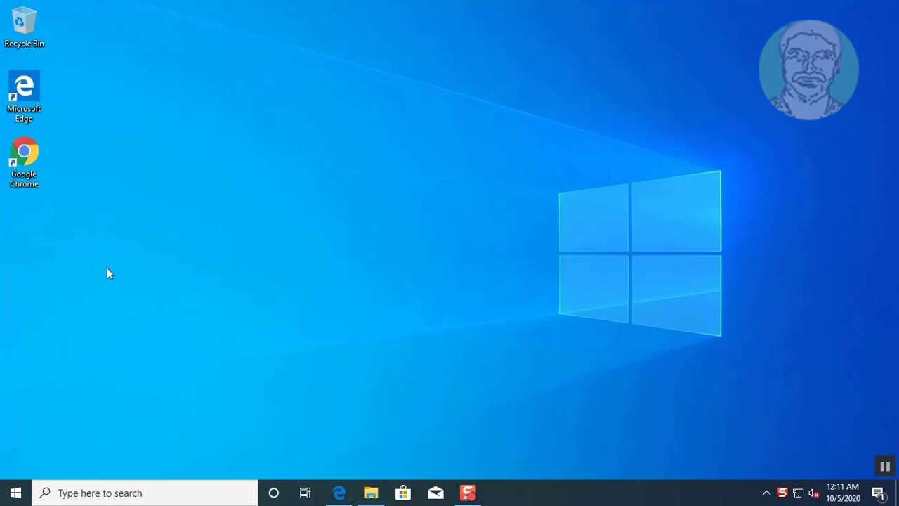
Open Google Chrome in a maximized window and search the web for the copied motherboard name, Gigabyte Technology Co., Ltd. H61MS.
left_click(24, 158)
key("Return")
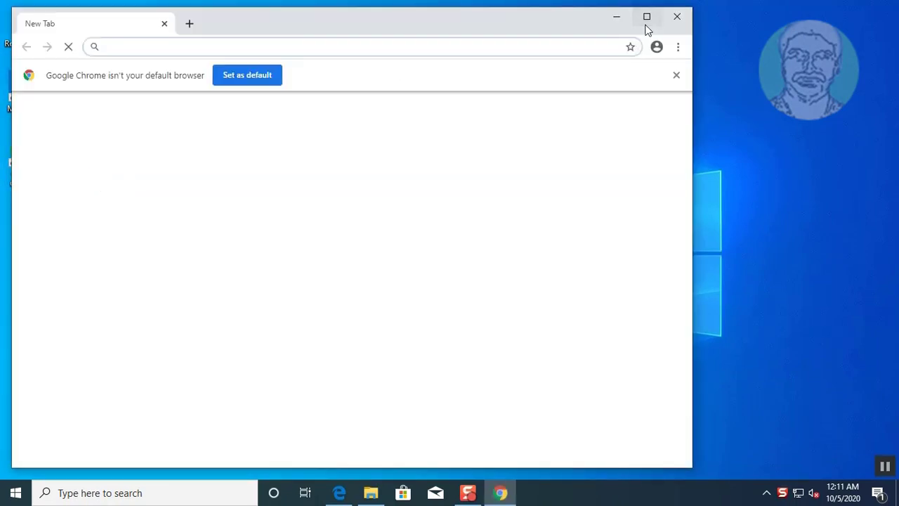
left_click(646, 18)
left_click(882, 63)
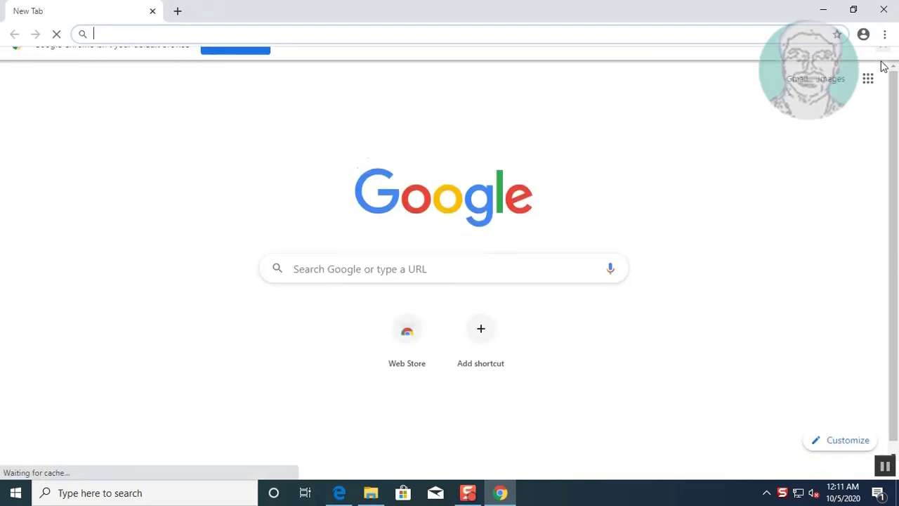
right_click(102, 34)
left_click(197, 137)
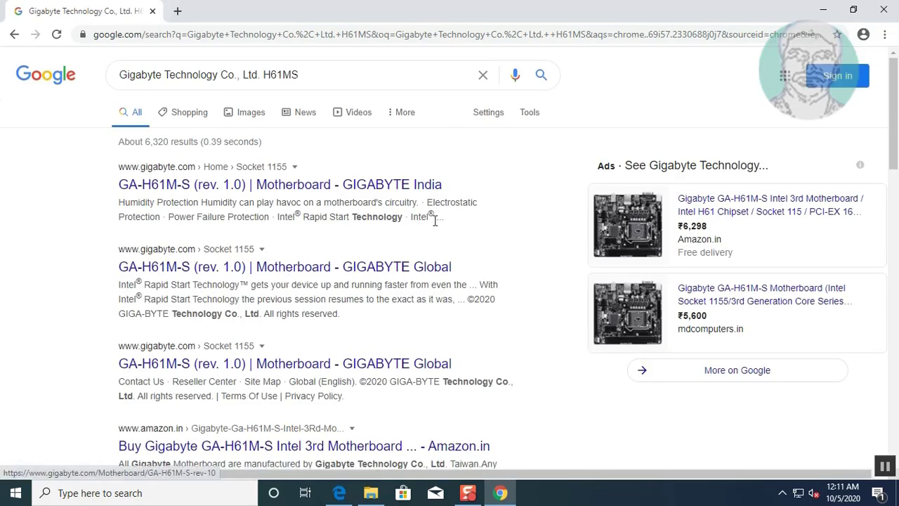
Open the support downloads of the GA-H61M-S (rev. 1.0) on the GIGABYTE India site and filter the drivers to Windows 10 64bit.
left_click(279, 184)
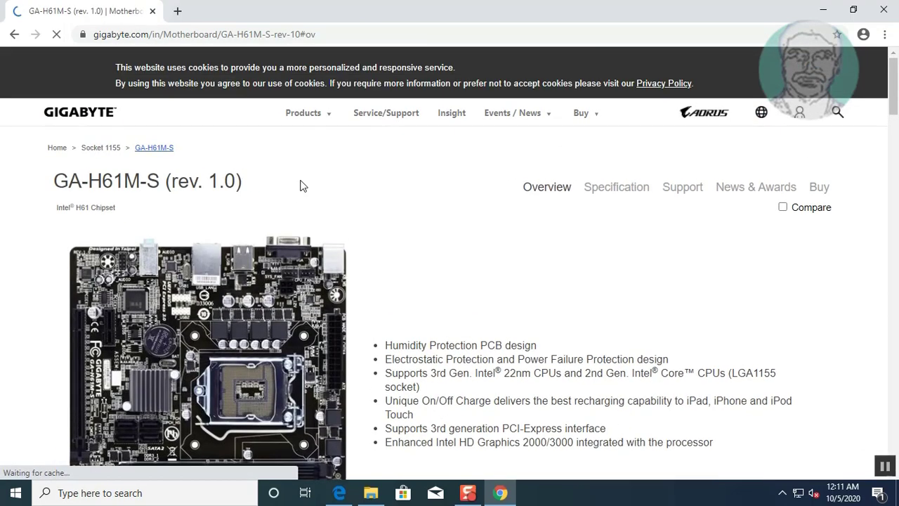
left_click(692, 189)
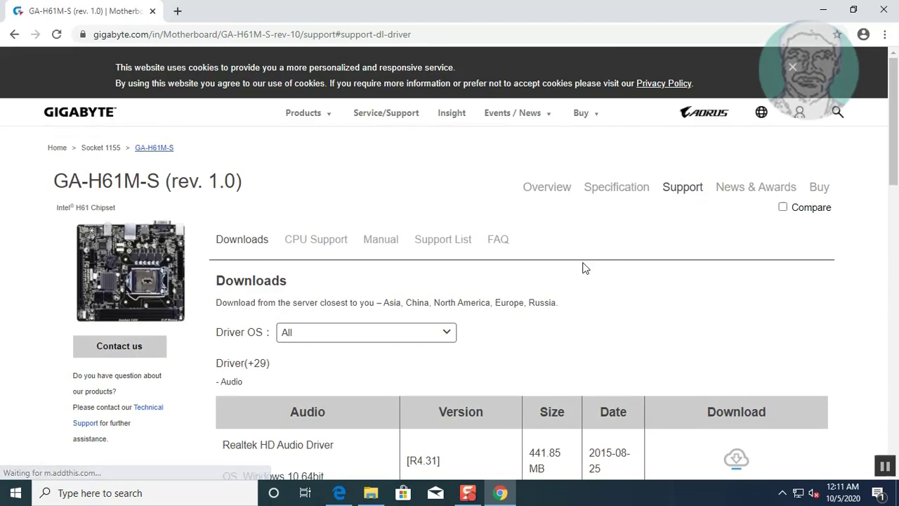
scroll(538, 275, "down", 2)
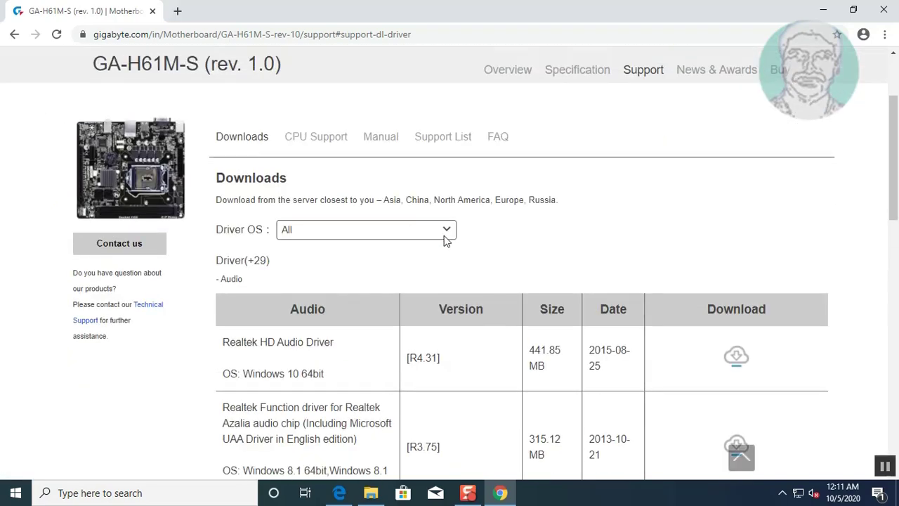
left_click(353, 234)
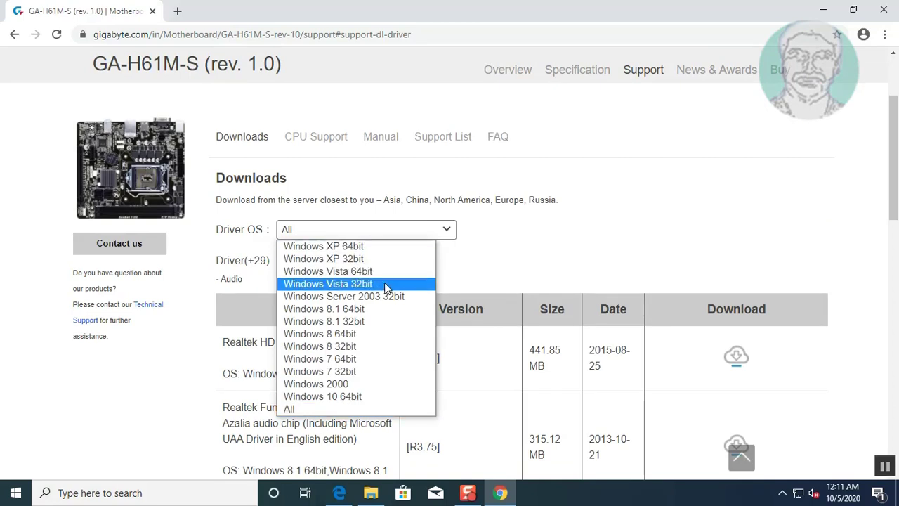
left_click(333, 398)
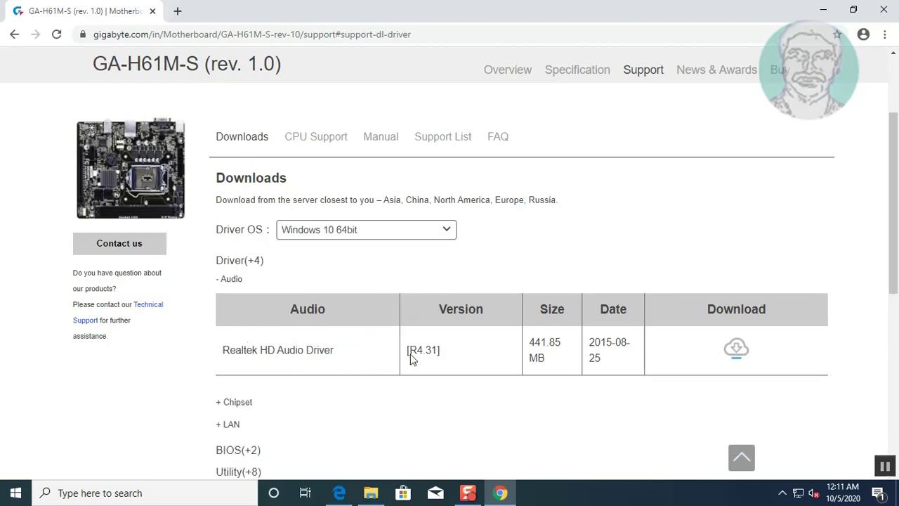
Download the Realtek HD Audio Driver and show the downloaded zip in its folder, with the browser minimized.
left_click(737, 354)
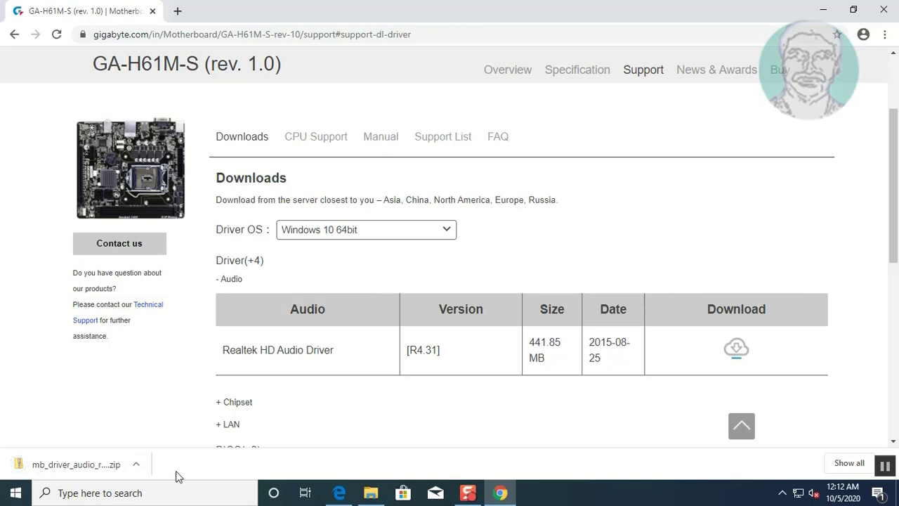
left_click(136, 464)
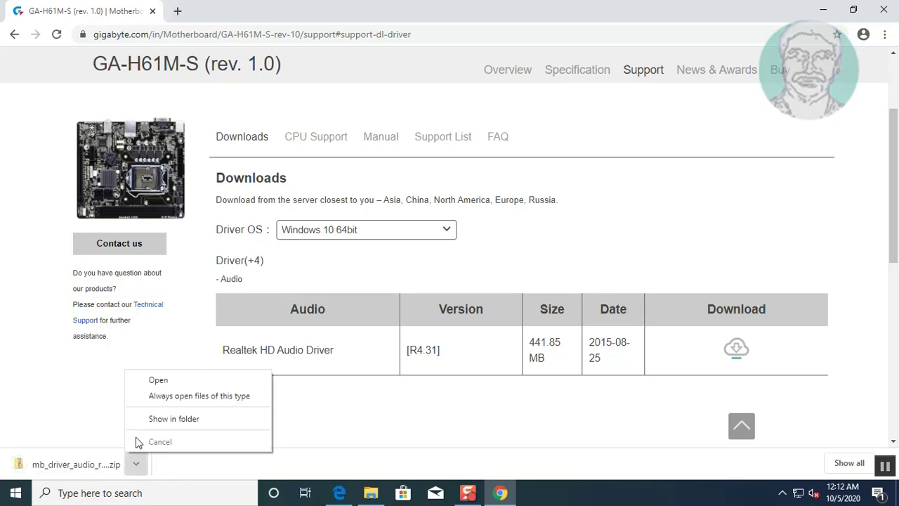
left_click(169, 418)
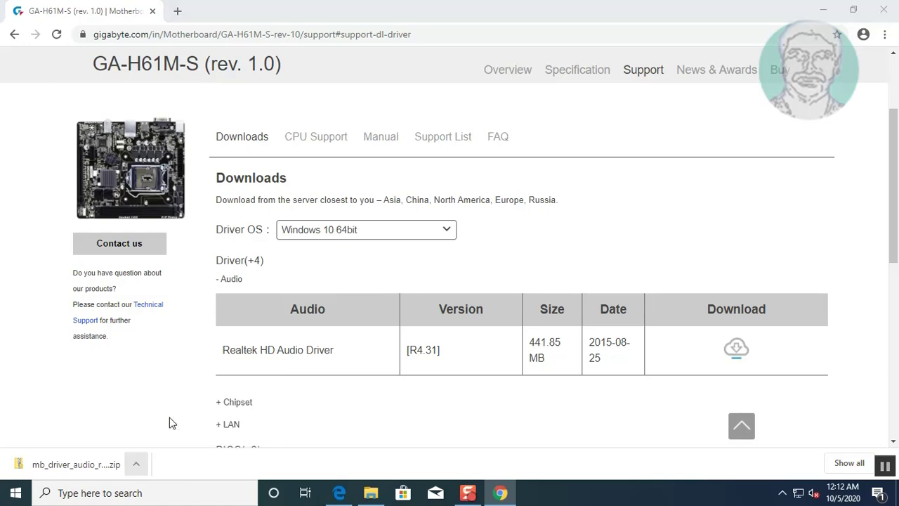
left_click(823, 9)
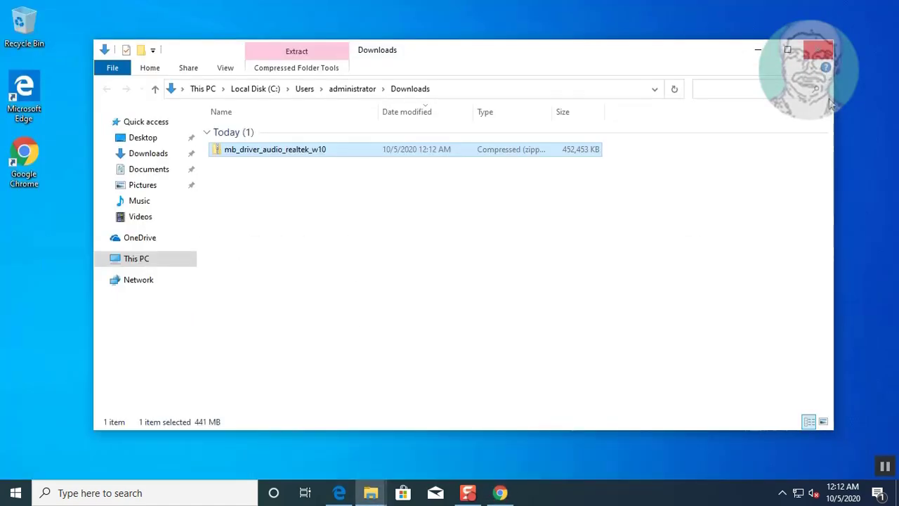
Extract all files of the mb_driver_audio_realtek_w10 archive to the proposed folder in Downloads.
right_click(264, 151)
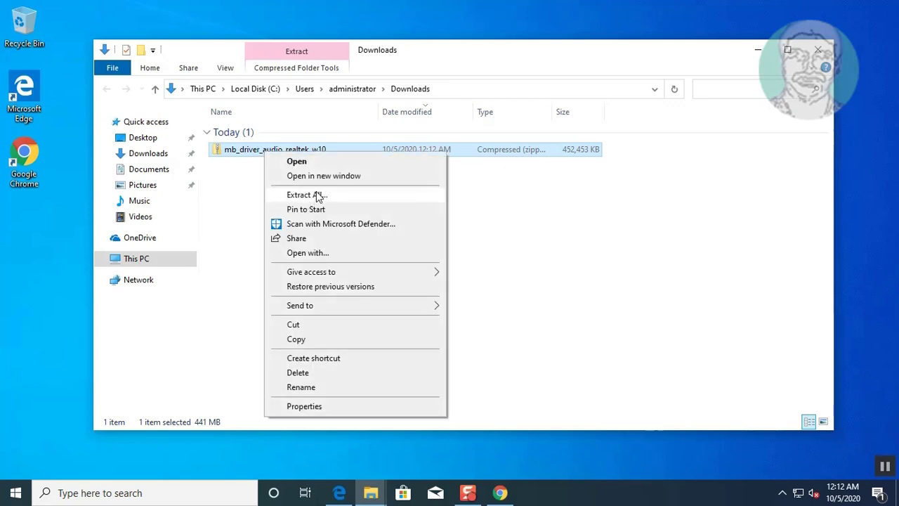
left_click(318, 196)
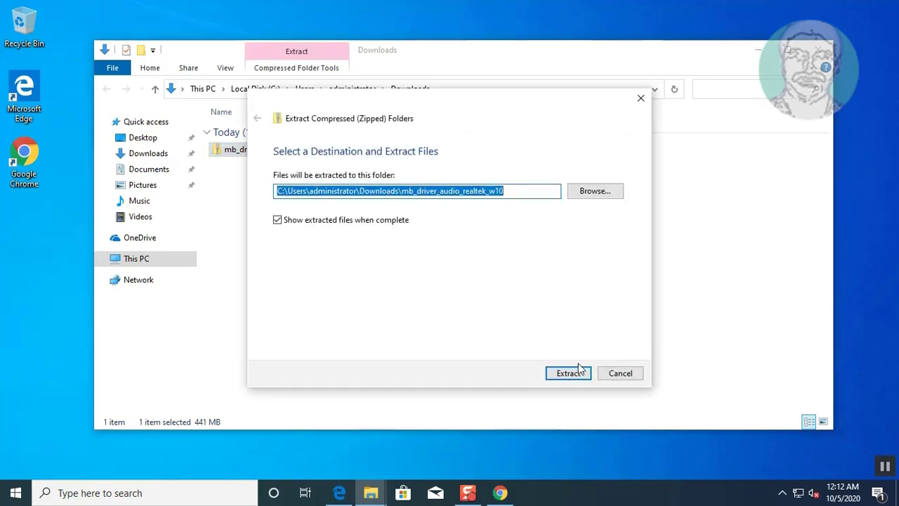
left_click(579, 370)
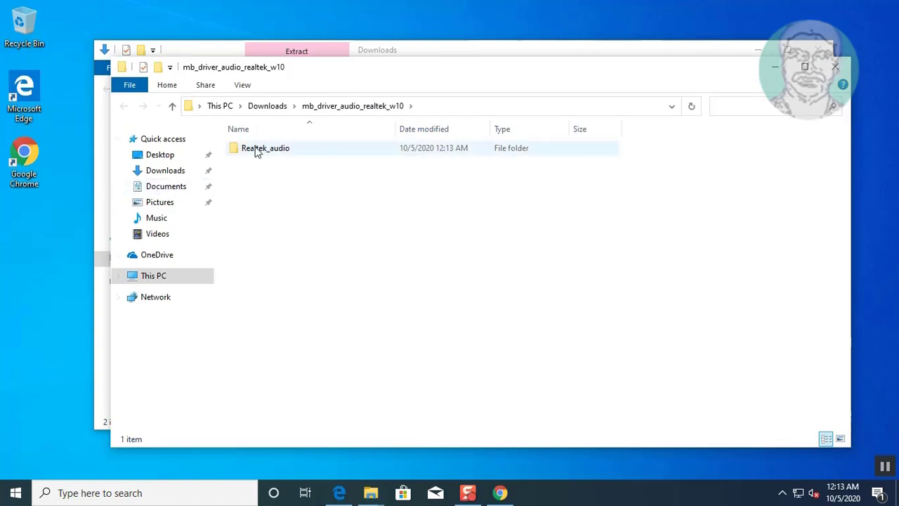
Run the Setup application from the extracted Realtek_audio folder and proceed past the welcome page of the Realtek audio driver installer.
double_click(256, 149)
scroll(307, 259, "down", 5)
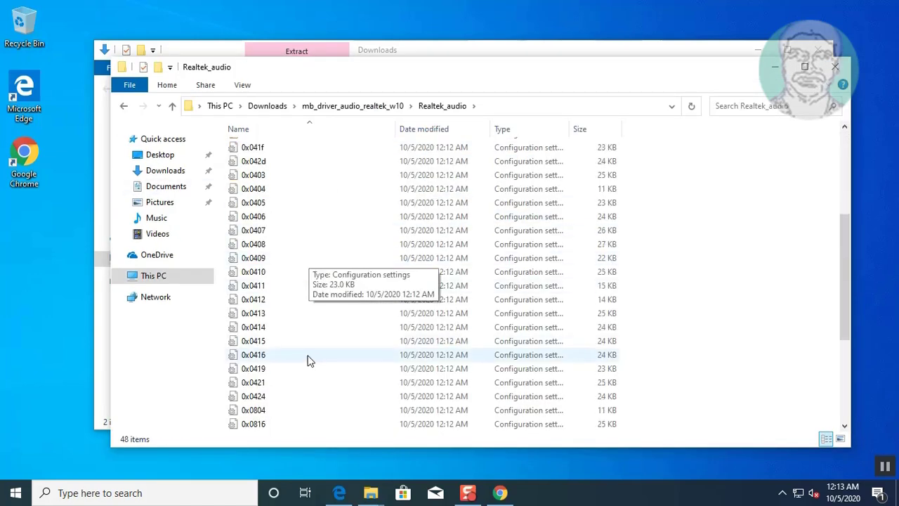
scroll(317, 338, "down", 5)
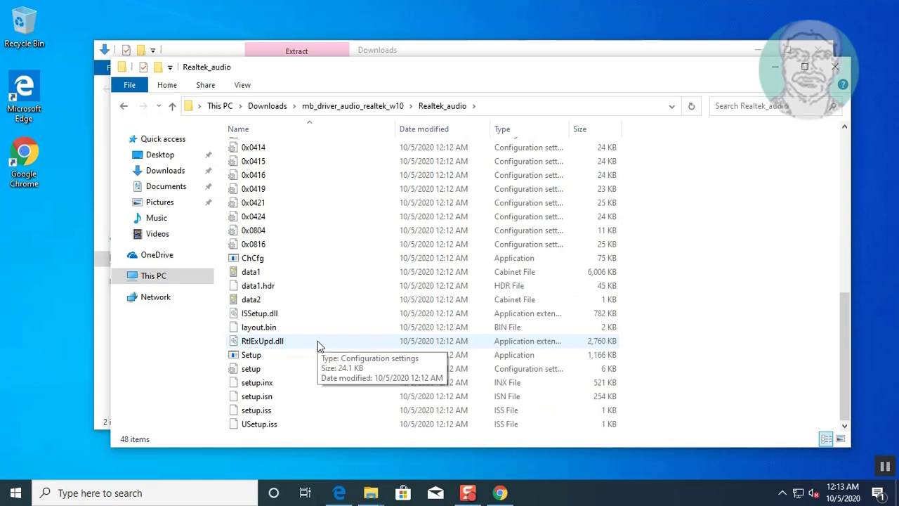
double_click(269, 358)
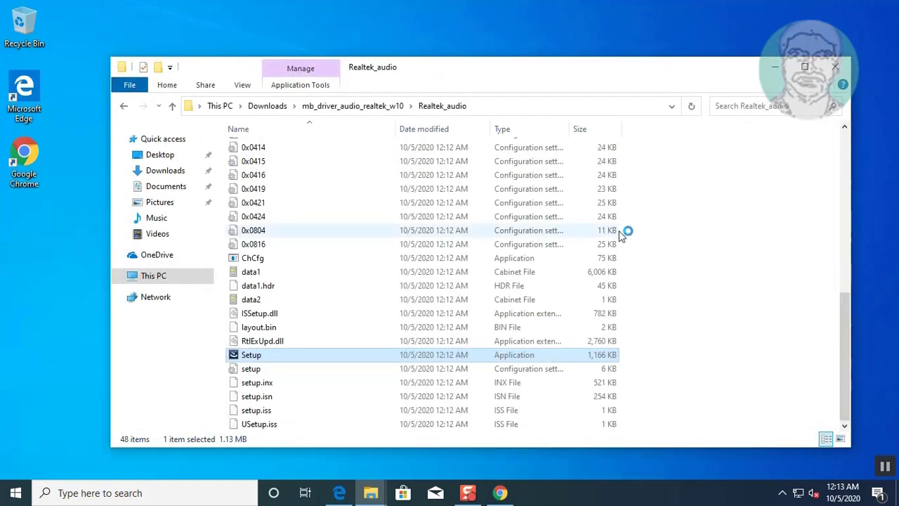
left_click(775, 67)
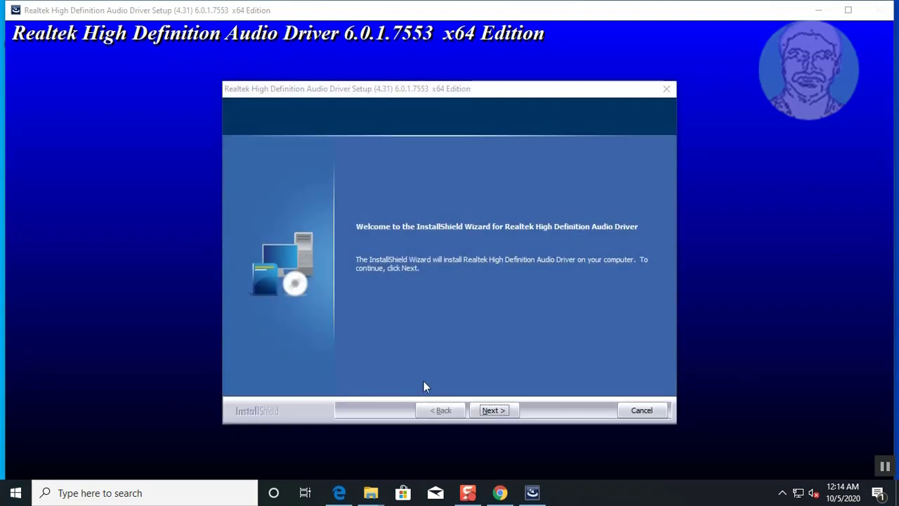
left_click(493, 410)
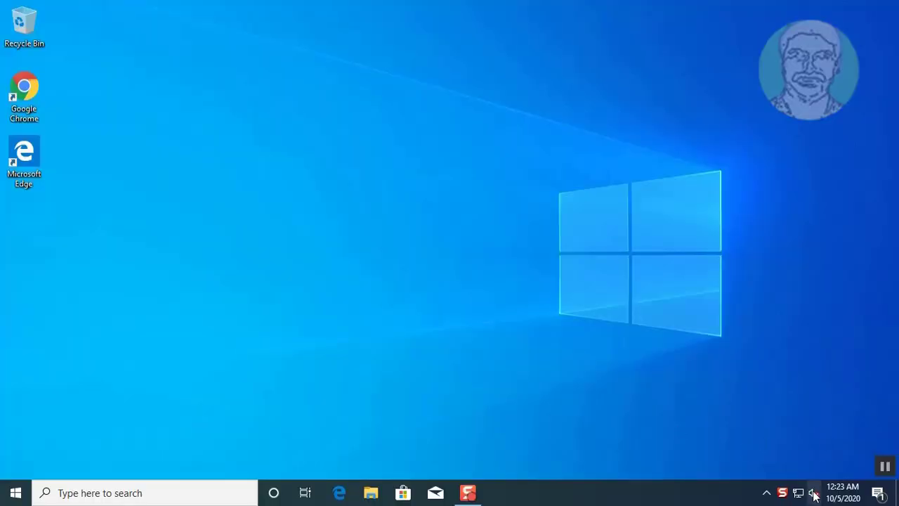
Open Realtek HD Audio Manager from the hidden system tray icons.
mouse_move(812, 496)
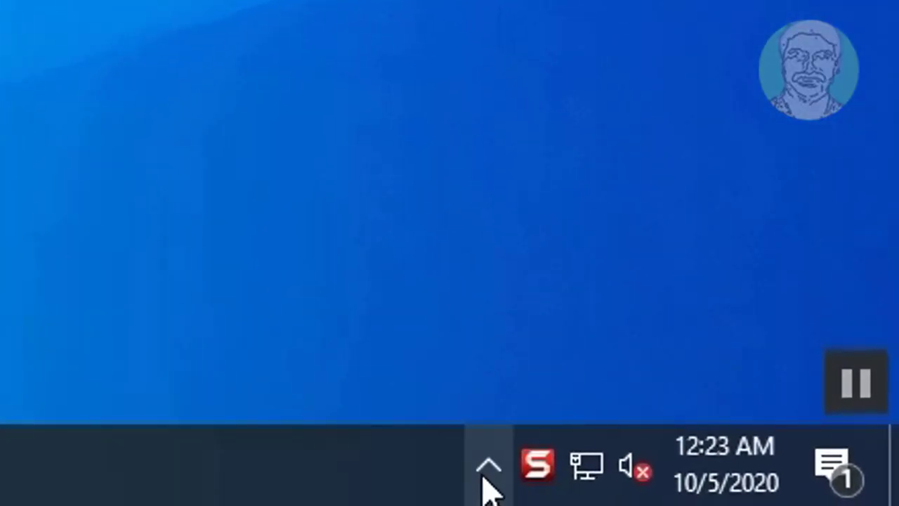
left_click(485, 478)
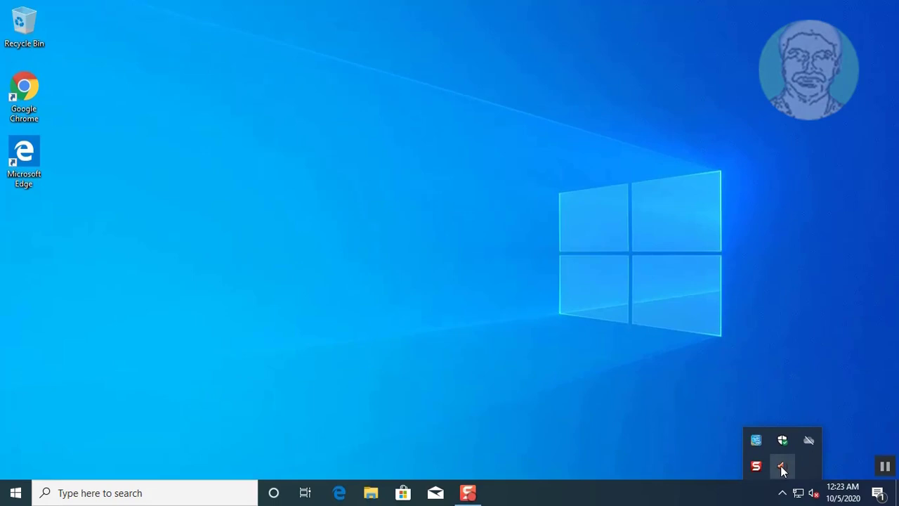
double_click(781, 467)
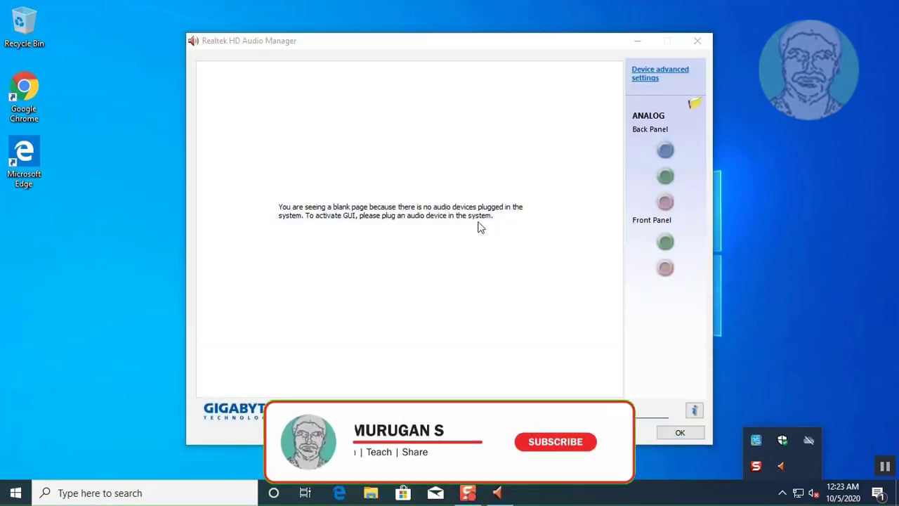
left_click(403, 264)
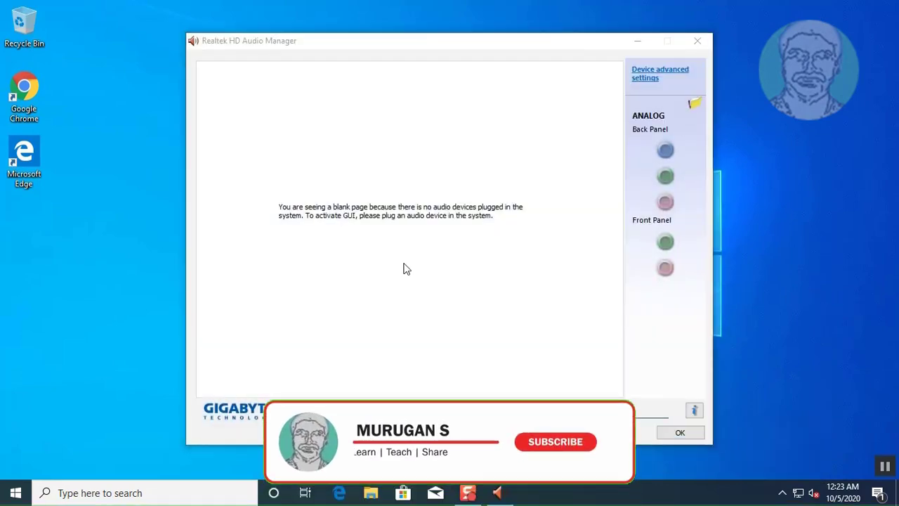
Disable front panel jack detection in the connector settings, confirm, and open the system speaker volume control.
left_click(694, 108)
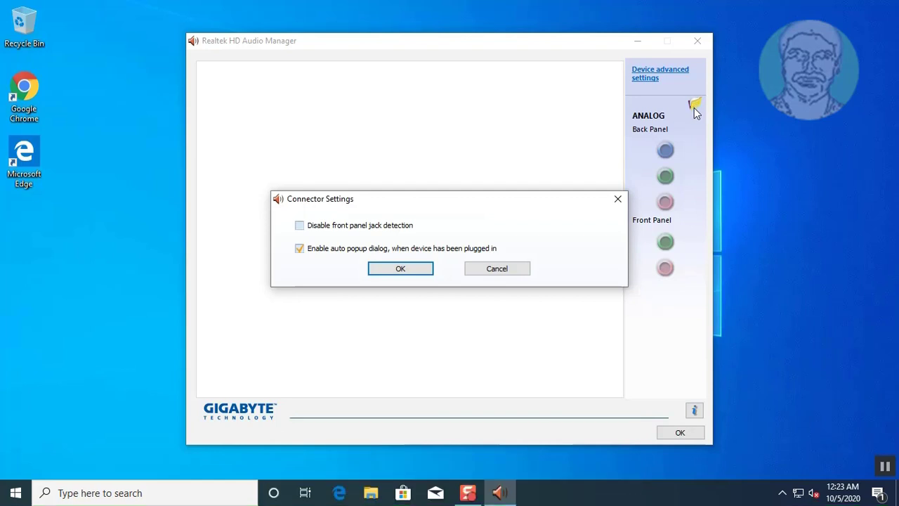
left_click(299, 225)
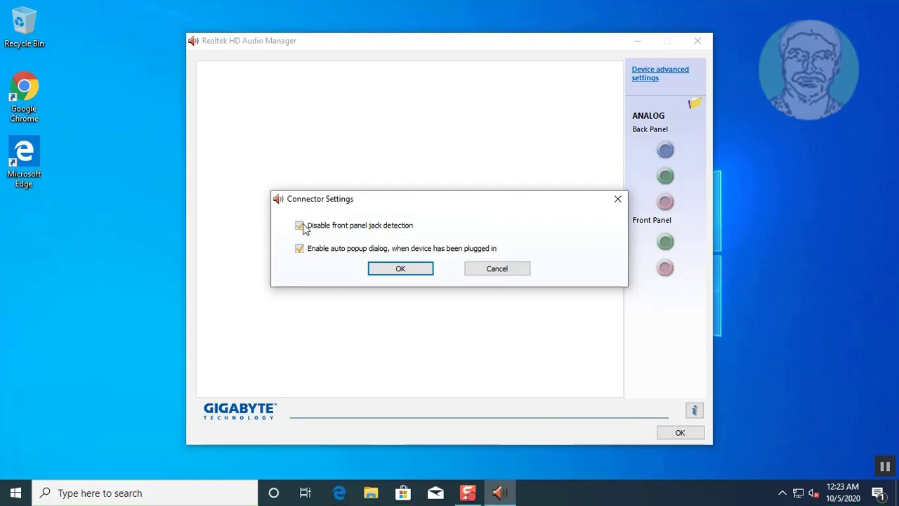
left_click(387, 272)
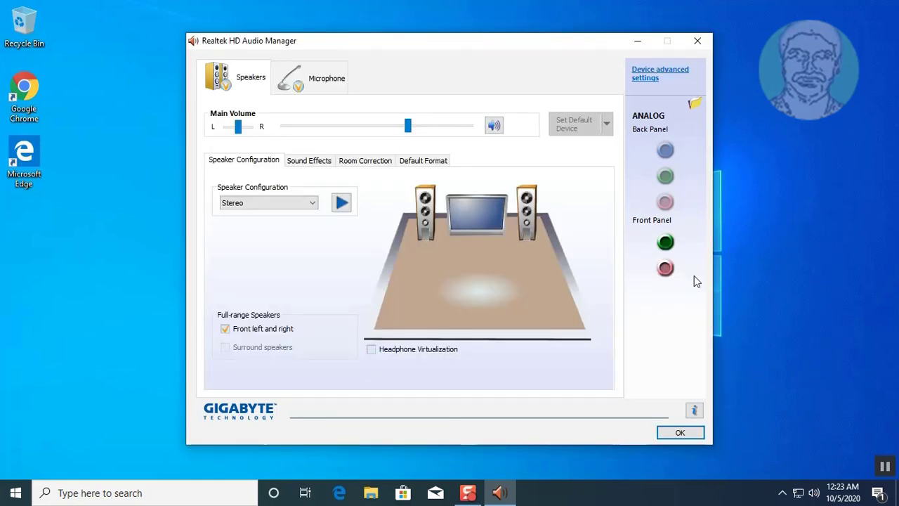
left_click(814, 492)
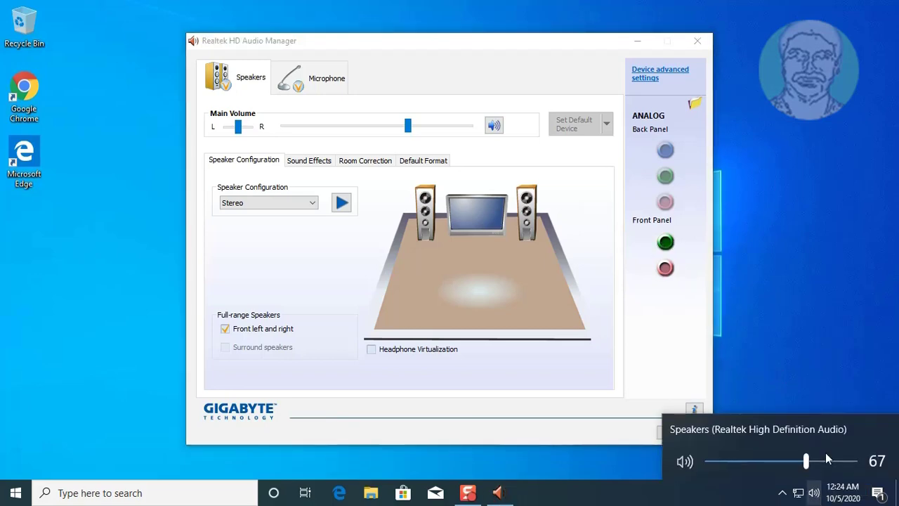